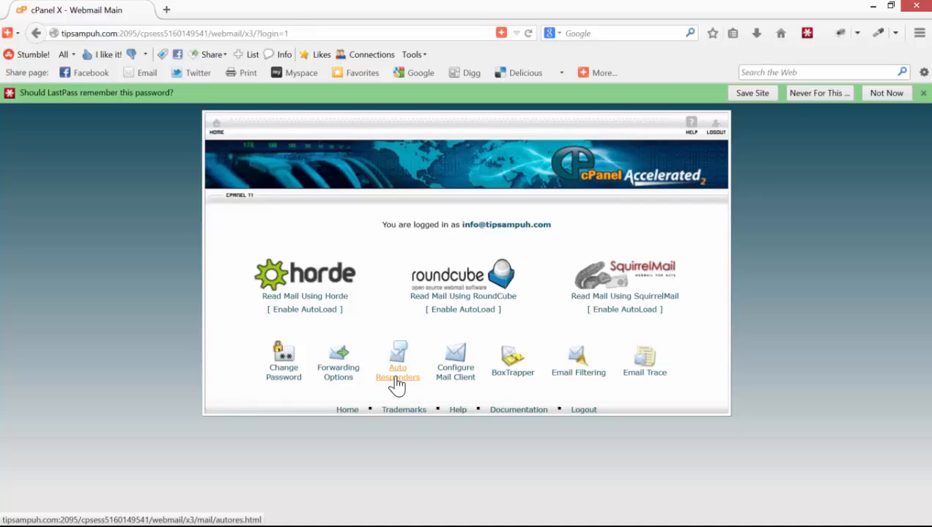
- Start a new auto responder from the Auto Responders page with the Interval set to 0 hours
click(394, 381)
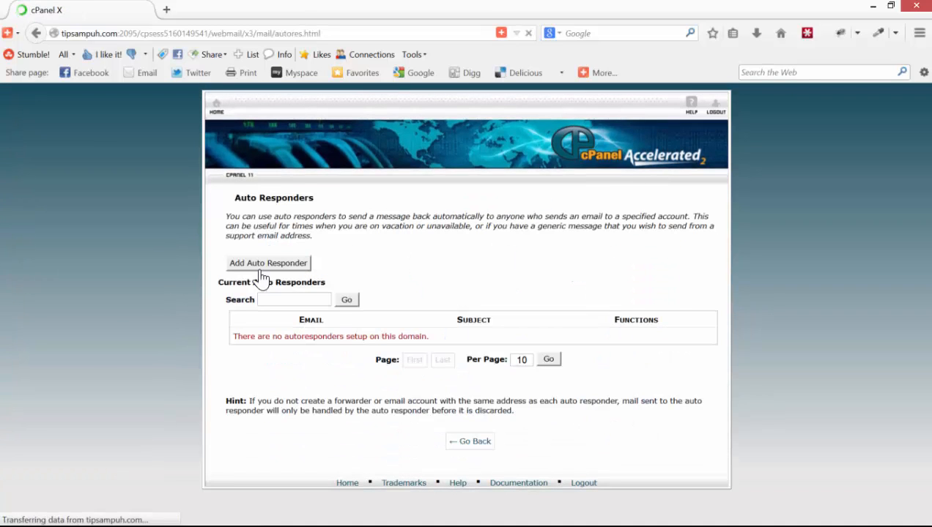
click(254, 267)
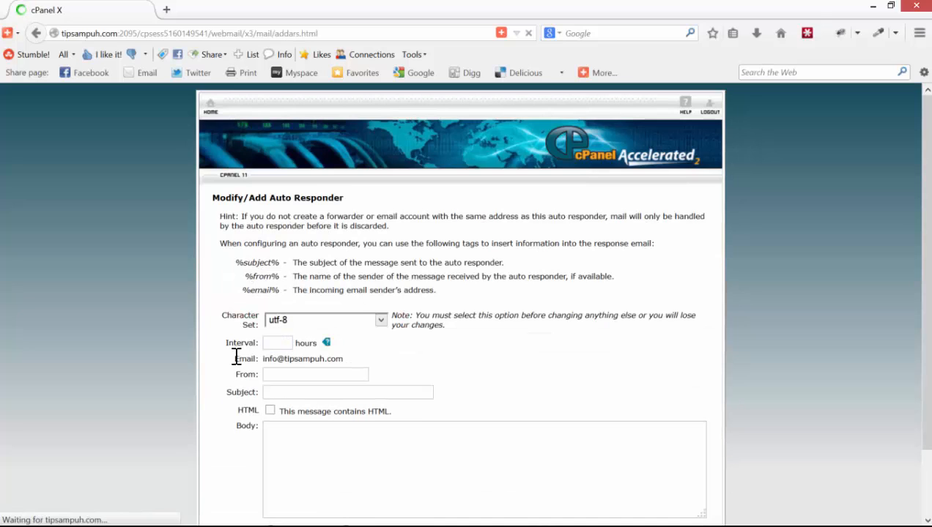
mouse_move(323, 344)
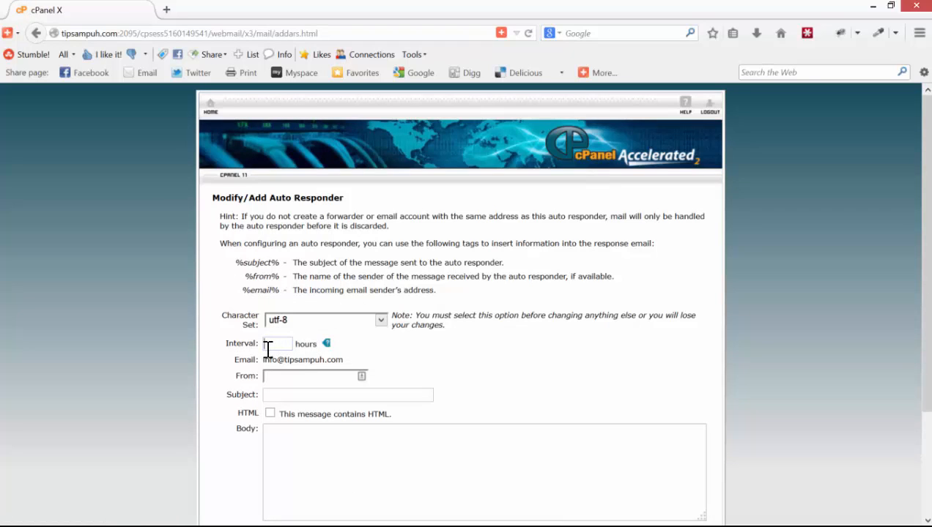
click(297, 375)
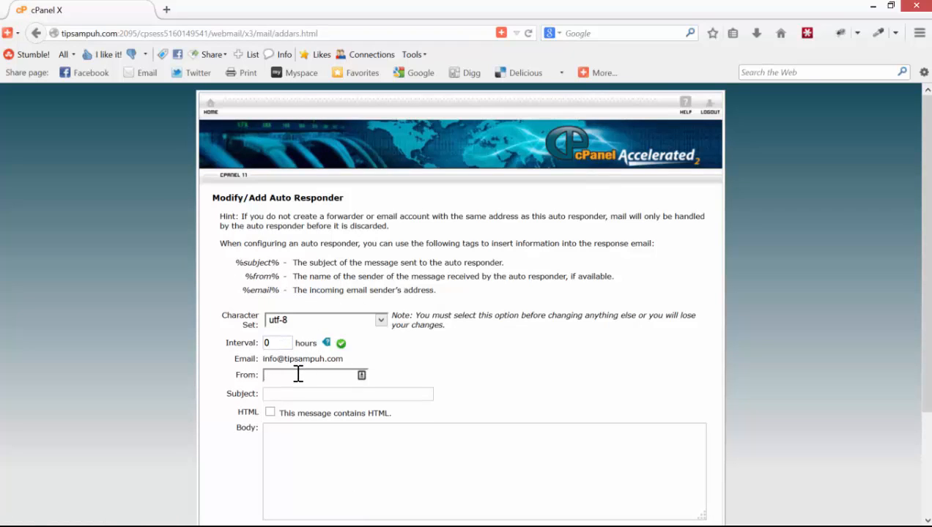
scroll(298, 375, down, 2)
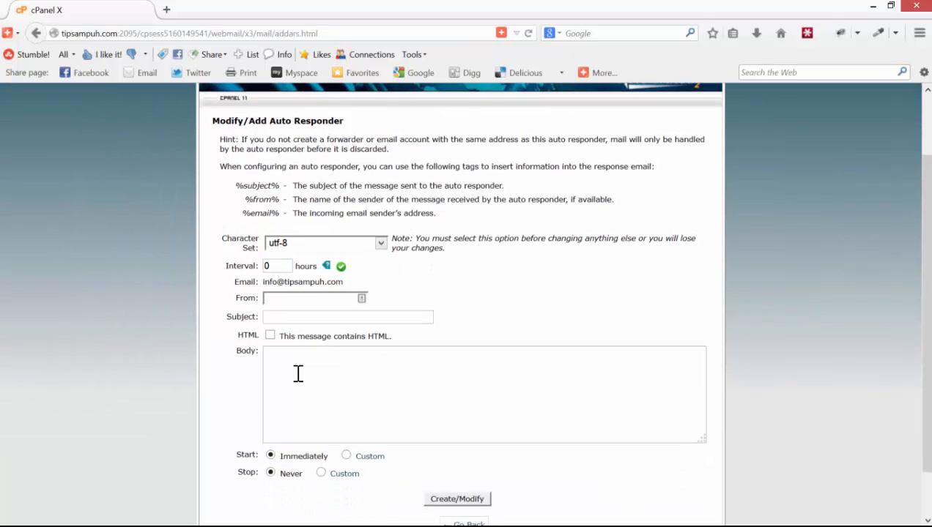
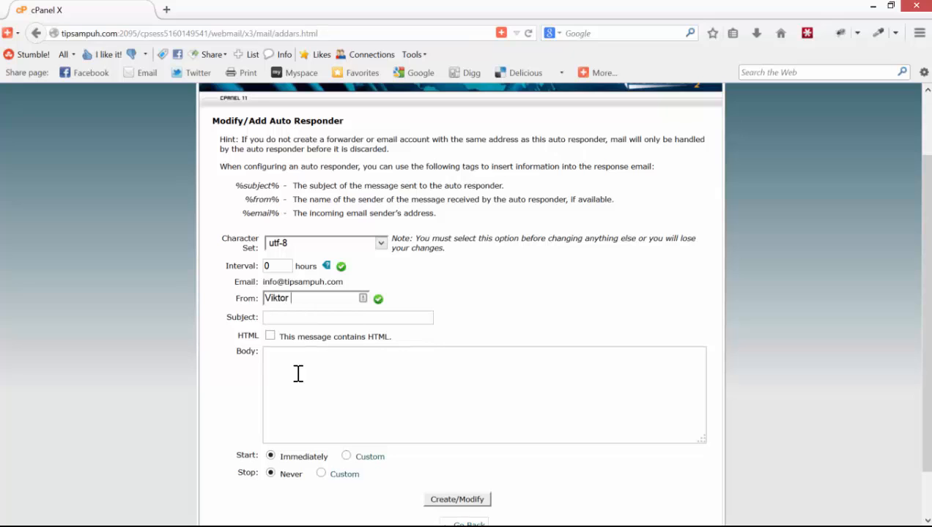
- Enter the sender's name, the subject 'Maaf saya sedang cuti', and paste in the vacation message body
key(Tab)
text(Maaf saya)
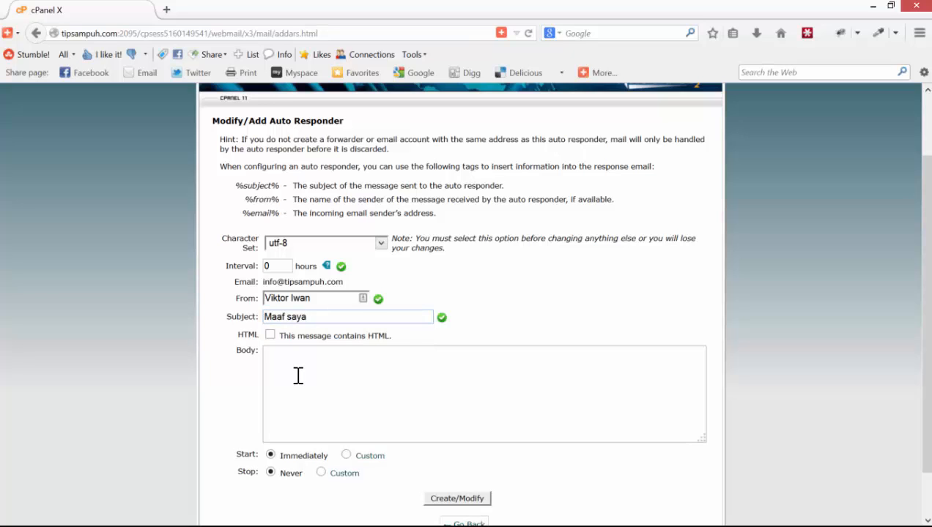
text( sedang cuti)
click(298, 376)
key(ctrl+v)
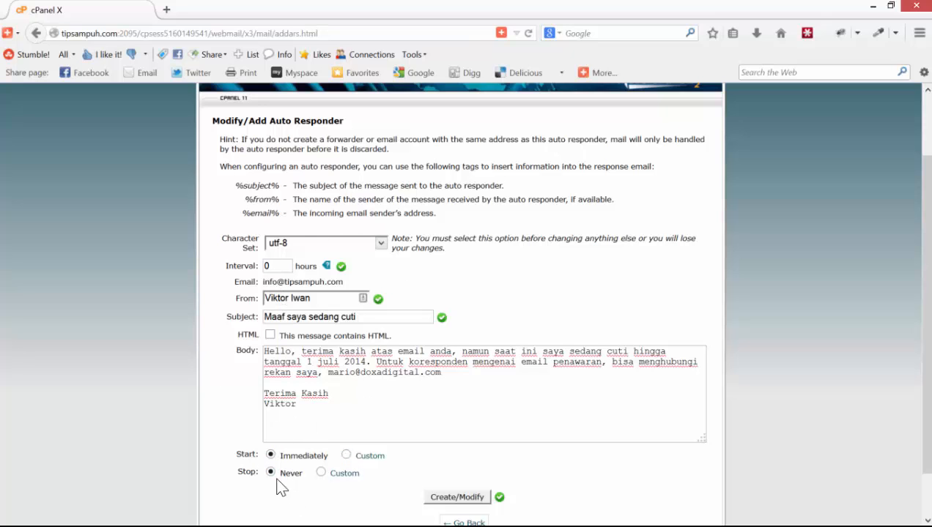
- Make the responder stop on a custom date of Jul 1, 2014 and create it
click(322, 473)
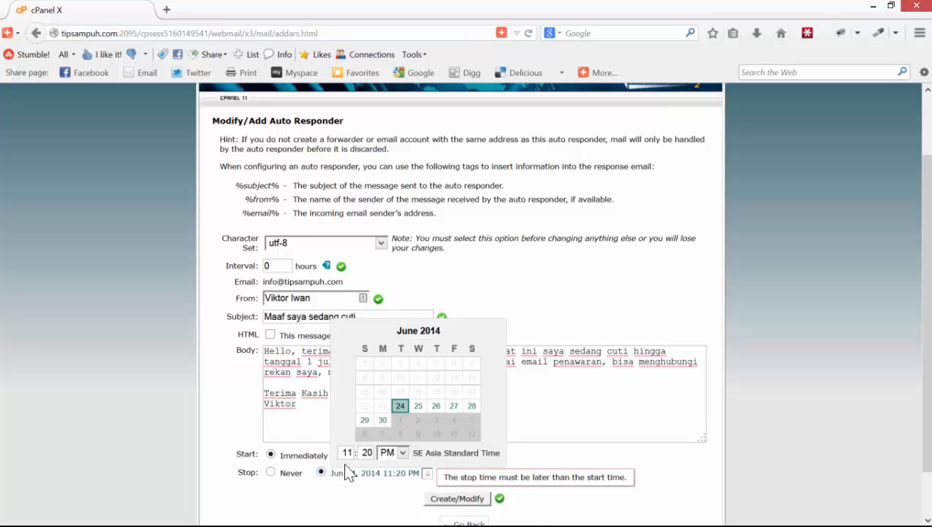
click(475, 332)
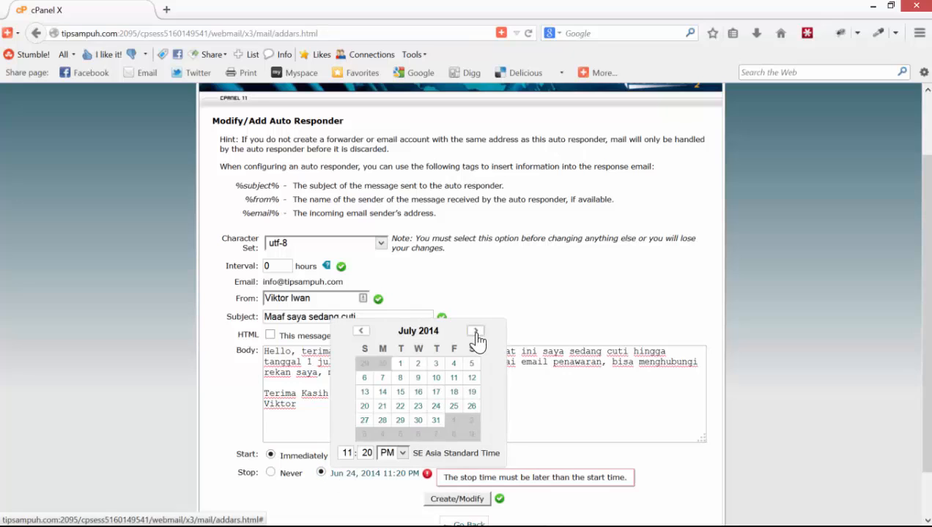
click(417, 365)
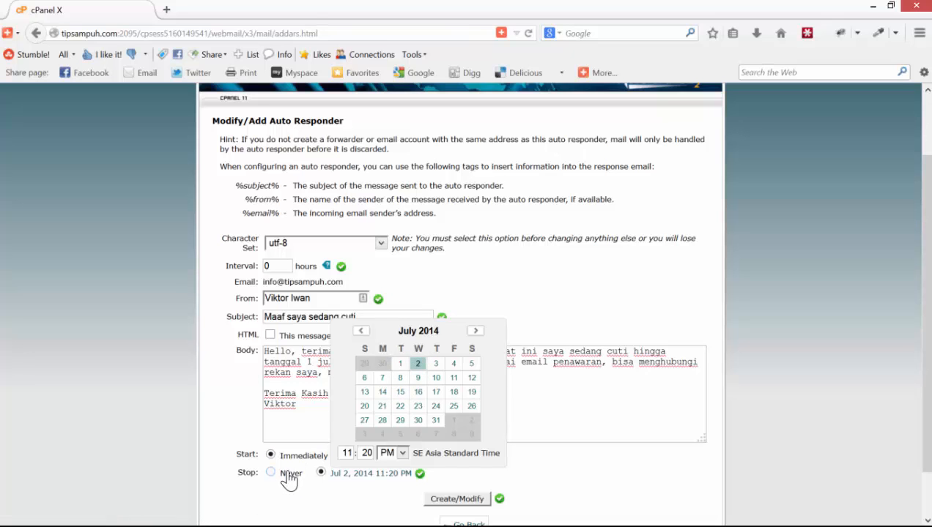
click(402, 365)
click(462, 473)
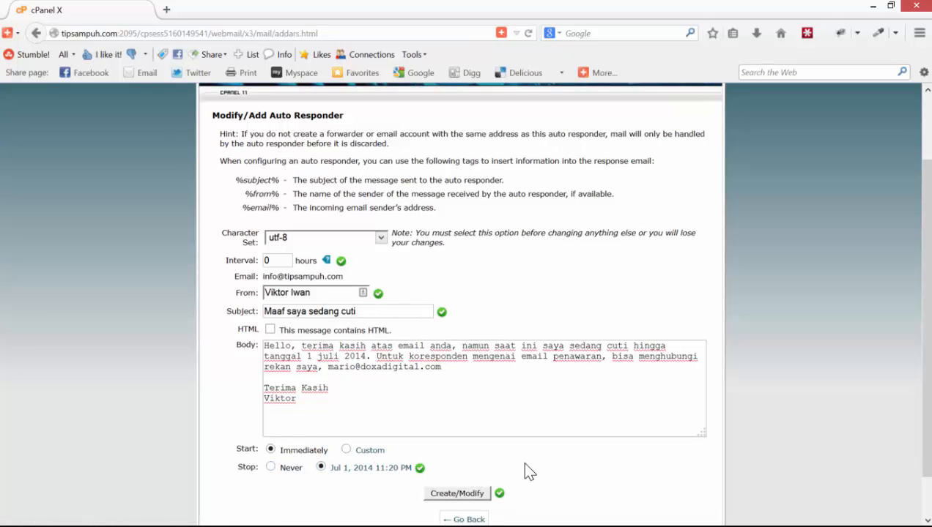
scroll(524, 464, down, 1)
click(450, 450)
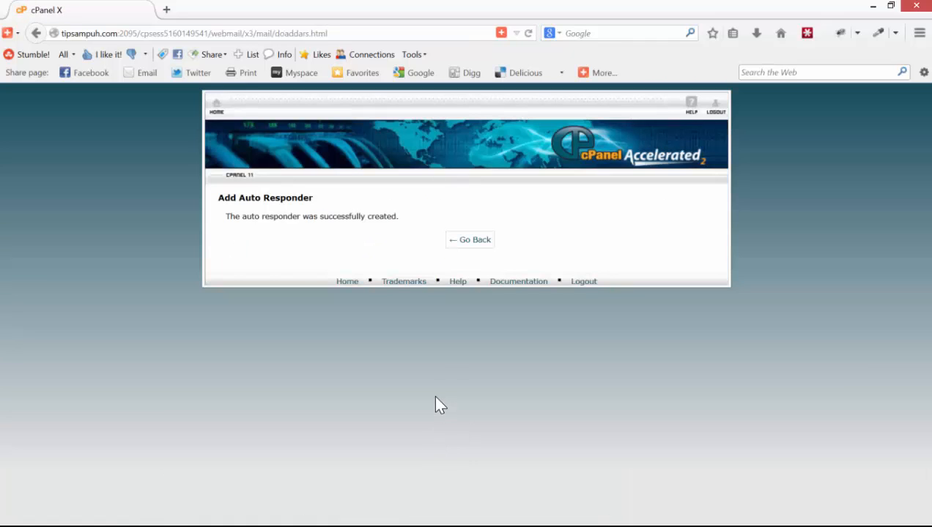
- Verify 'Maaf saya sedang cuti' is listed under Current Auto Responders, then return to Webmail Main
click(465, 241)
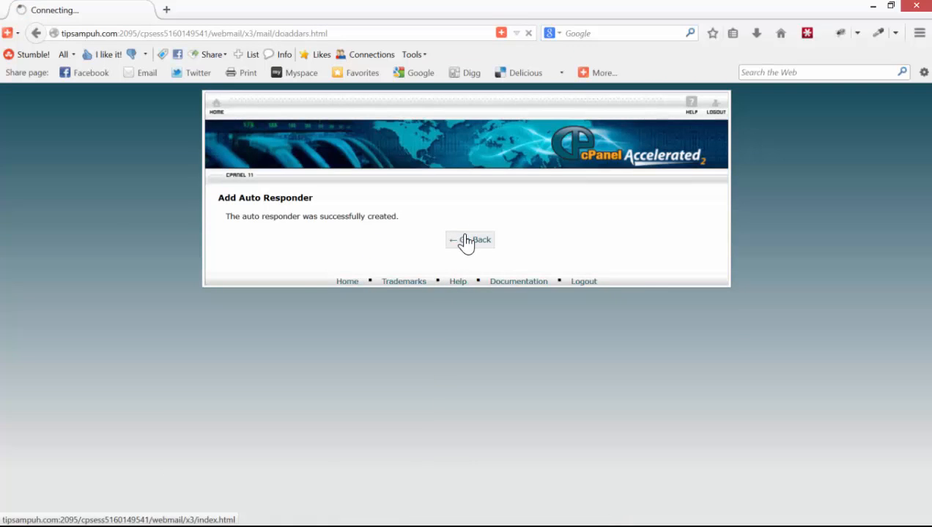
click(397, 368)
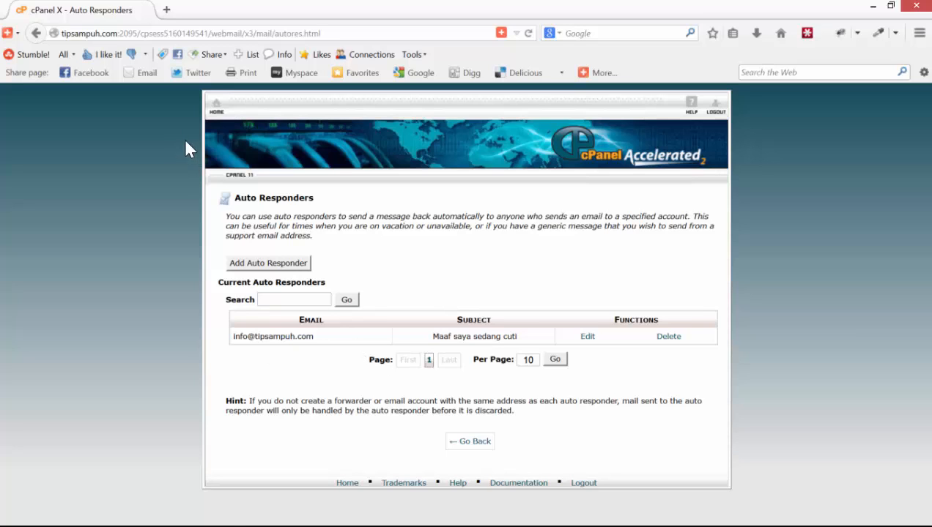
click(215, 108)
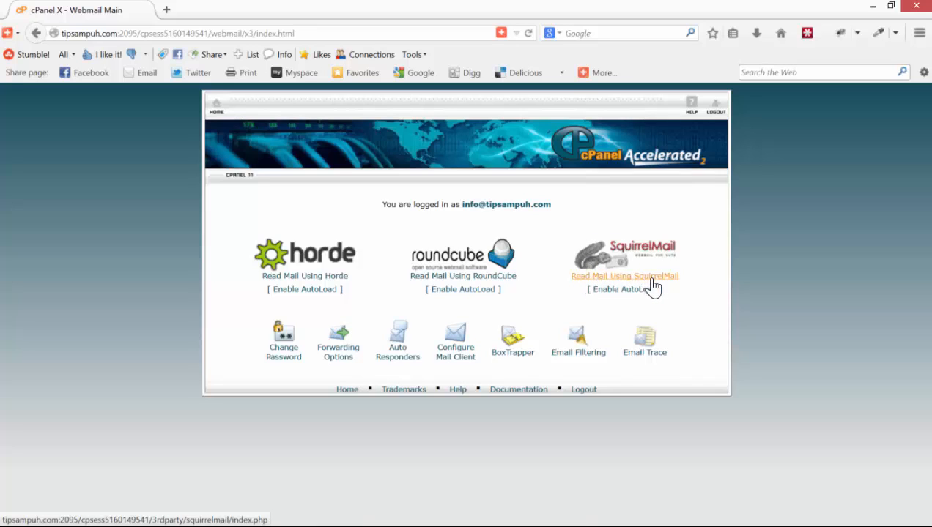
- Leave webmail via SquirrelMail and advance the tutorial to the 'Setting Email pada Ms.Outlook' slide
click(608, 271)
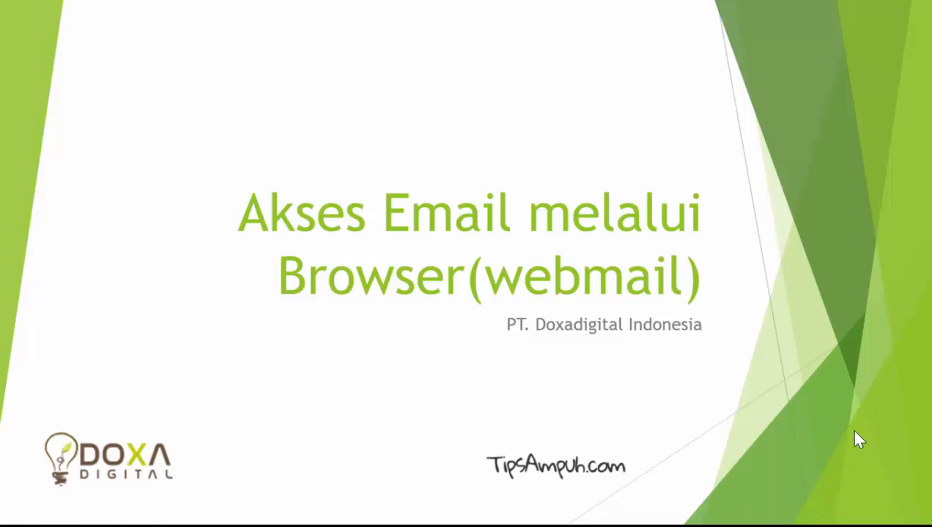
key(Right)
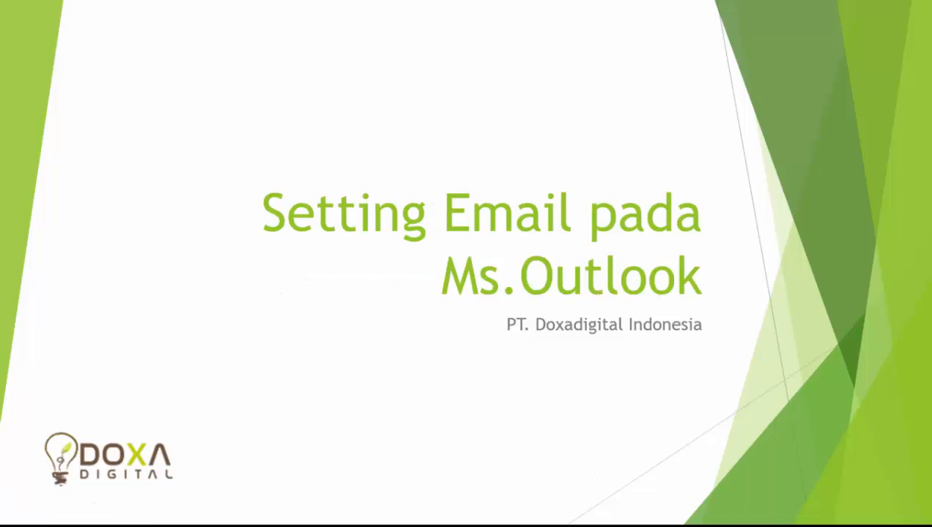
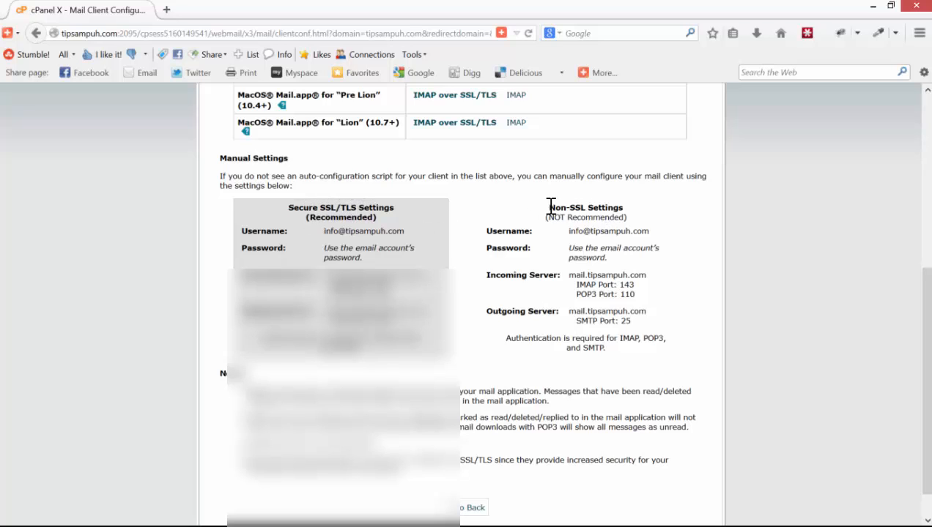
drag(549, 207, 598, 207)
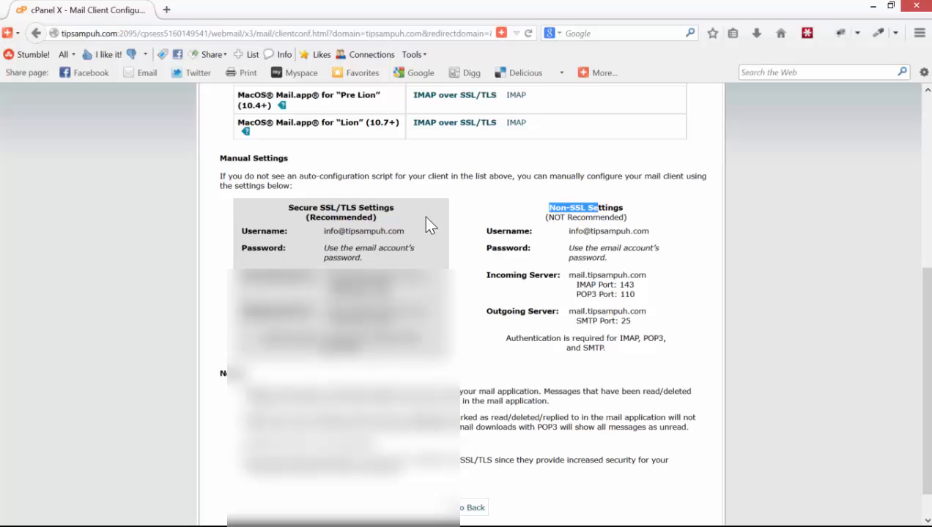
drag(378, 215, 295, 212)
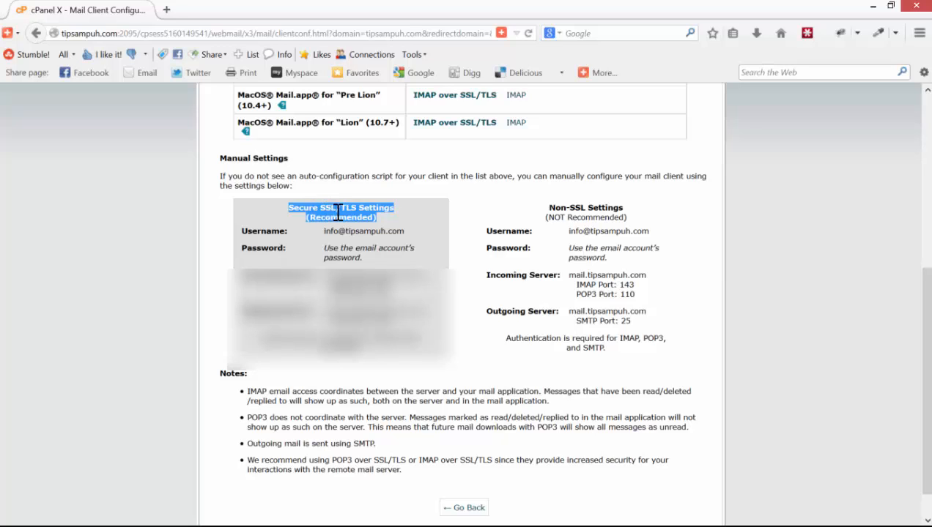
click(562, 242)
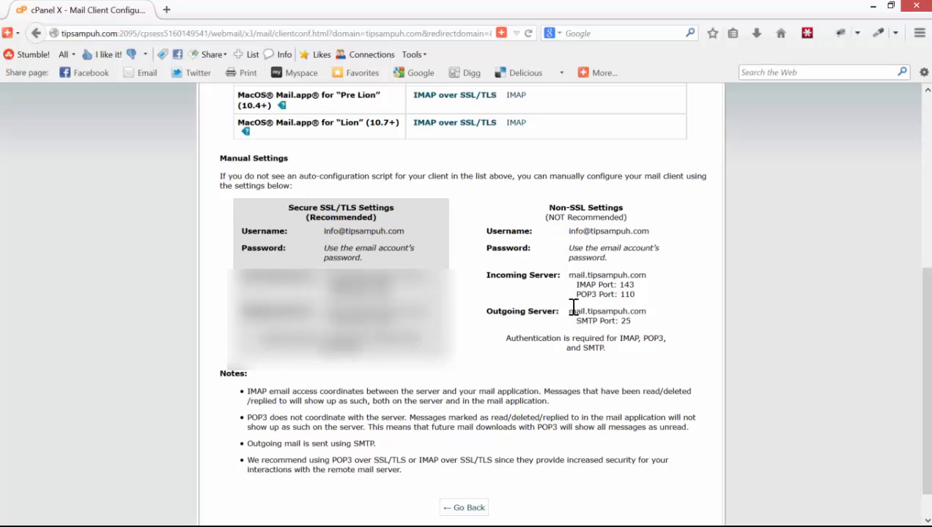
drag(578, 322, 630, 320)
click(634, 325)
drag(633, 322, 571, 313)
click(597, 316)
double_click(621, 322)
click(625, 320)
double_click(625, 321)
click(624, 320)
- Bring the Outlook account setup window forward and confirm connecting to an e-mail account
key(alt+Tab)
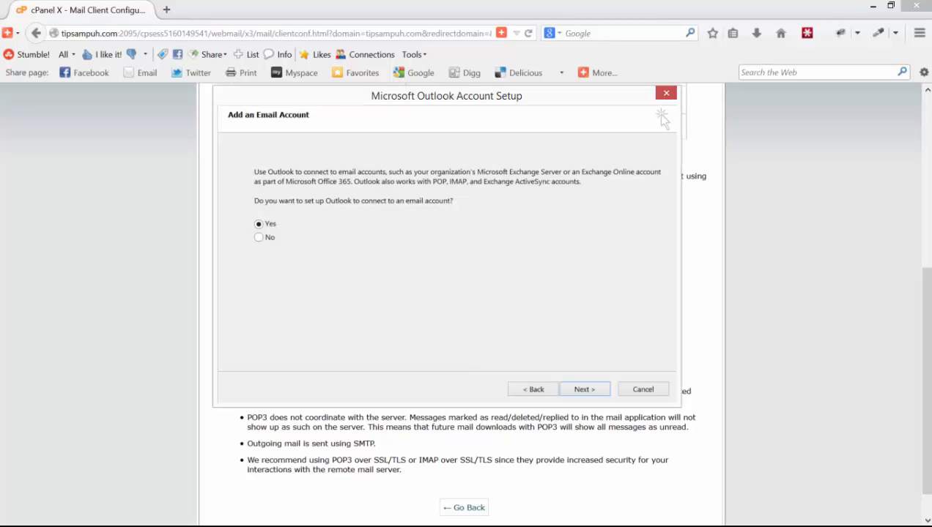
drag(576, 108, 614, 126)
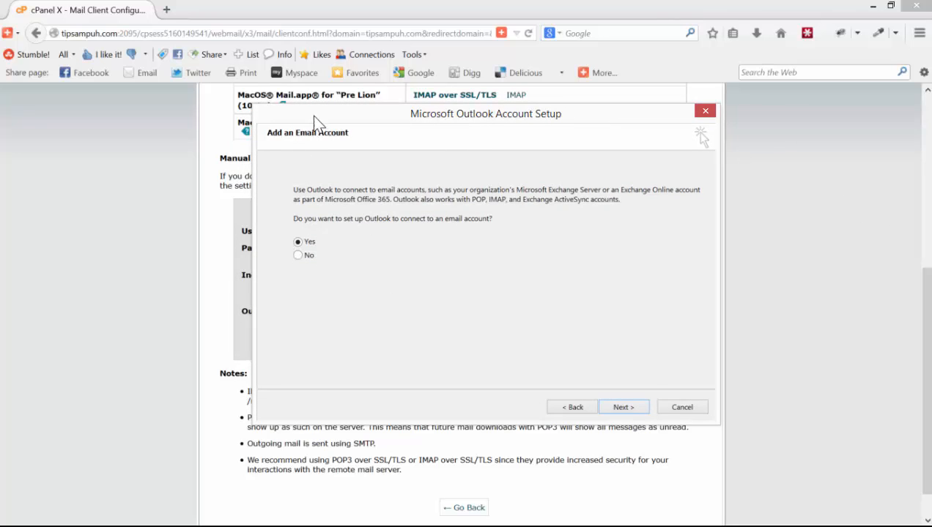
drag(319, 115, 290, 115)
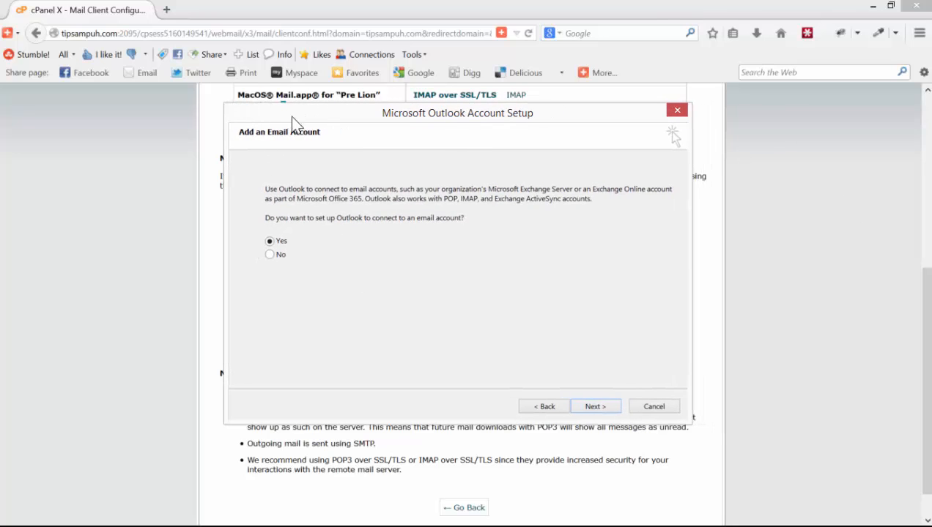
click(595, 407)
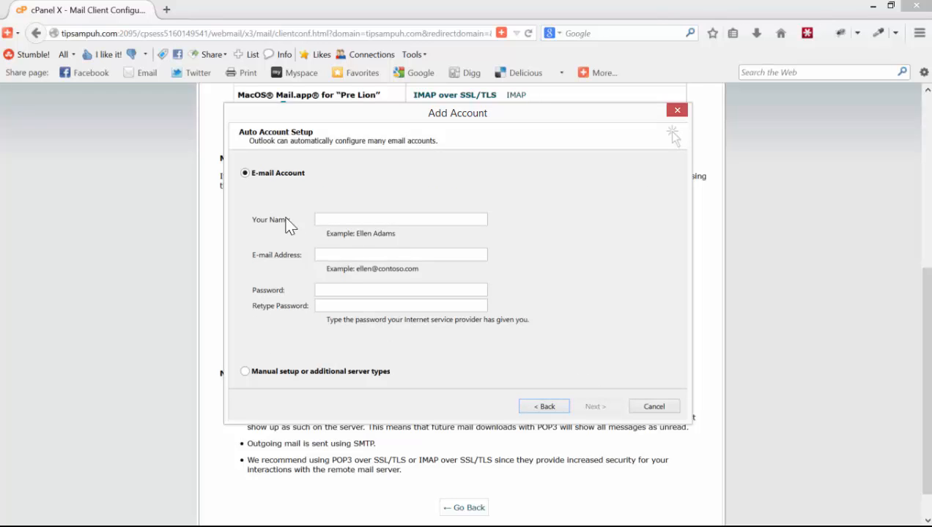
- Choose manual setup with POP or IMAP as the service type
click(246, 372)
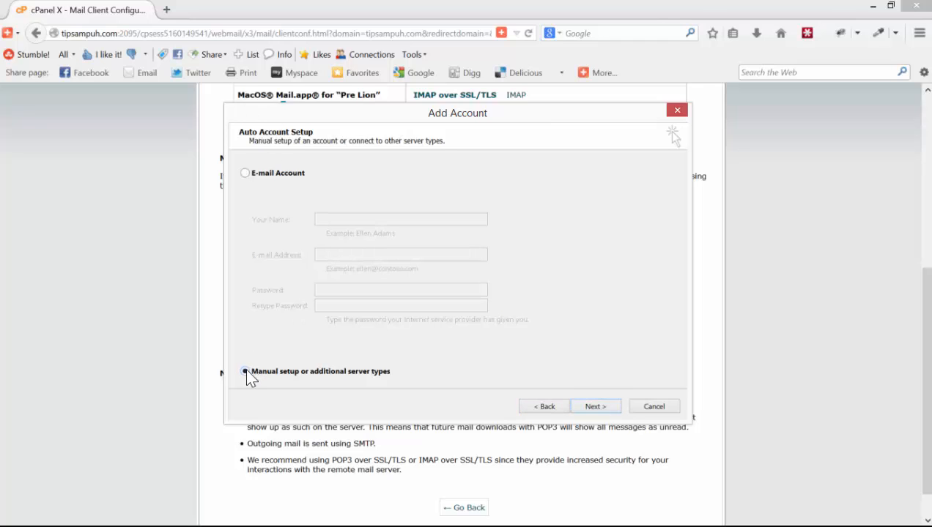
click(595, 407)
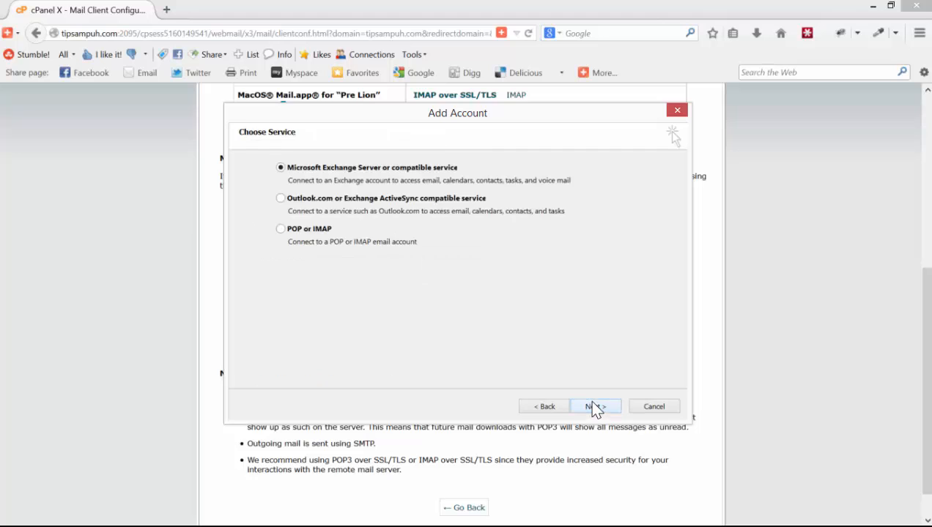
click(279, 229)
click(594, 409)
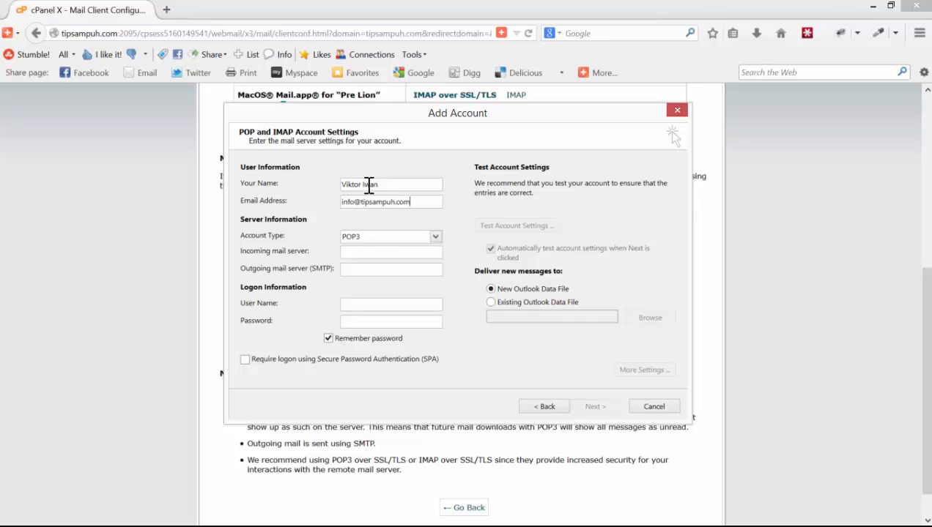
- Set account type to POP3 and paste mail.tipsampuh.com from cPanel as the incoming server
click(365, 237)
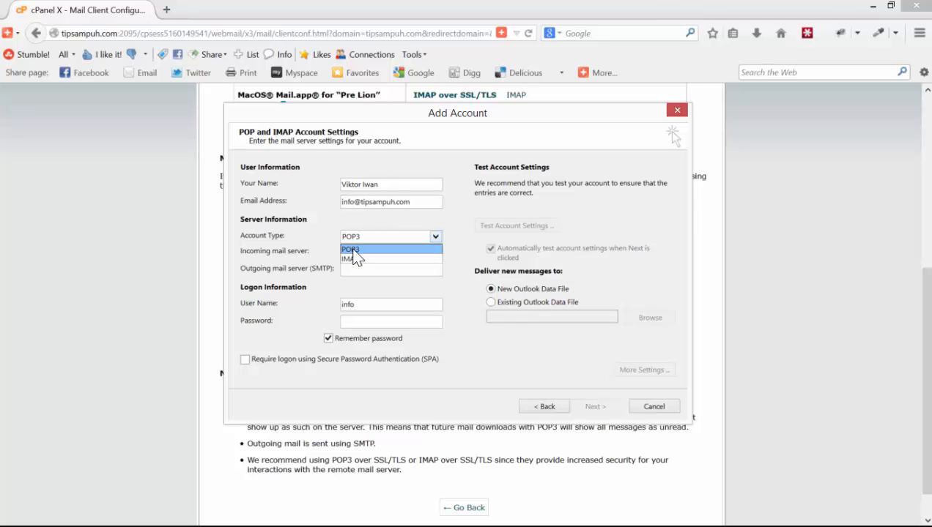
click(354, 251)
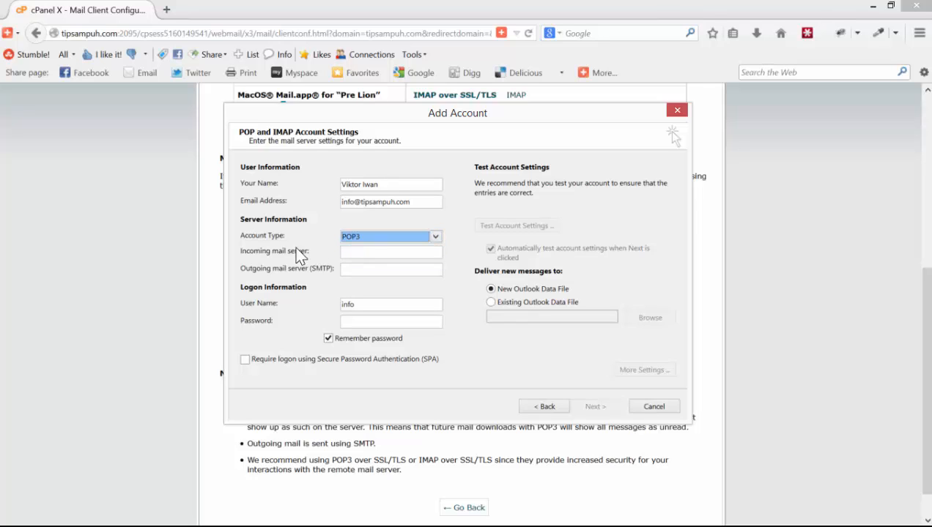
click(220, 249)
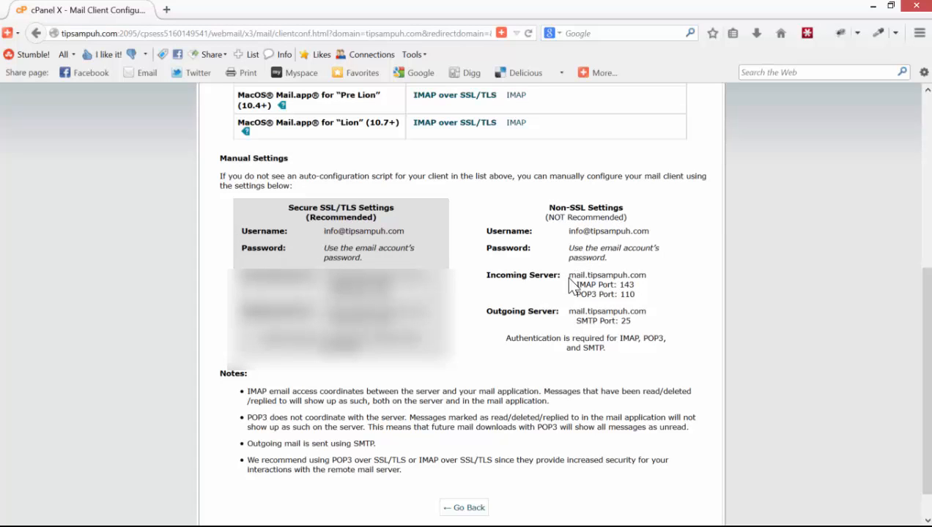
drag(569, 276, 646, 275)
key(ctrl+c)
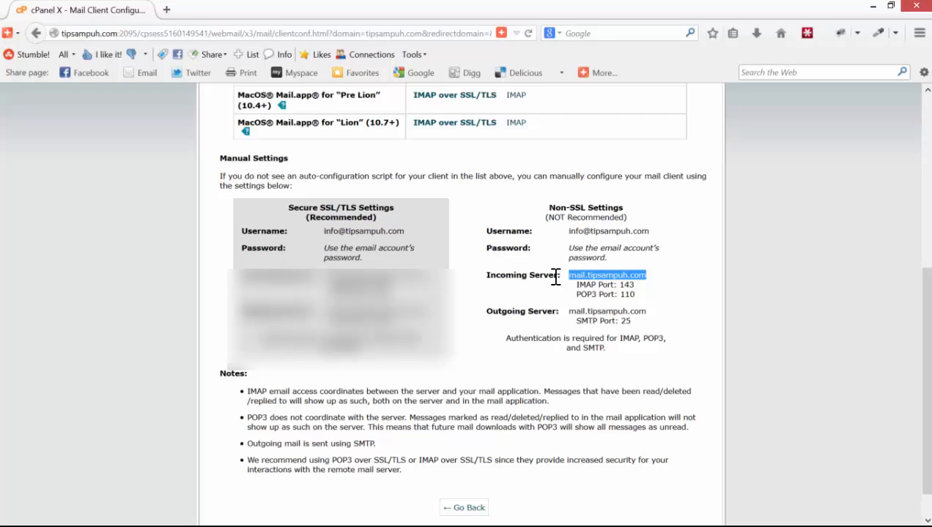
key(alt+Tab)
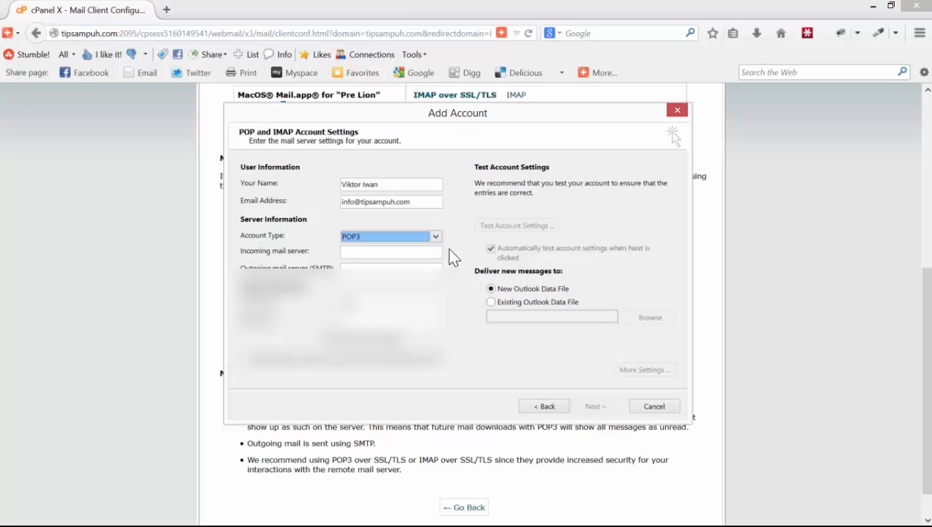
click(410, 253)
key(ctrl+v)
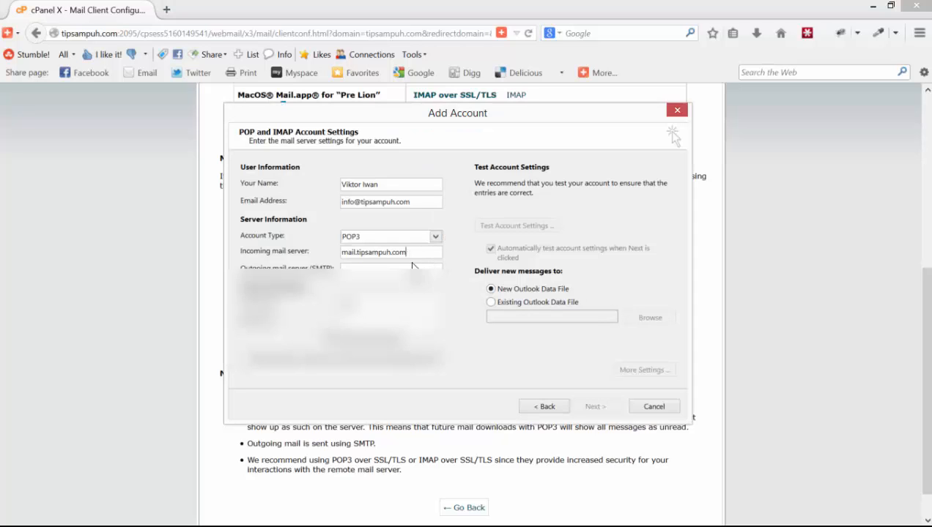
- Copy mail.tipsampuh.com from cPanel into the outgoing mail server field
key(alt+Tab)
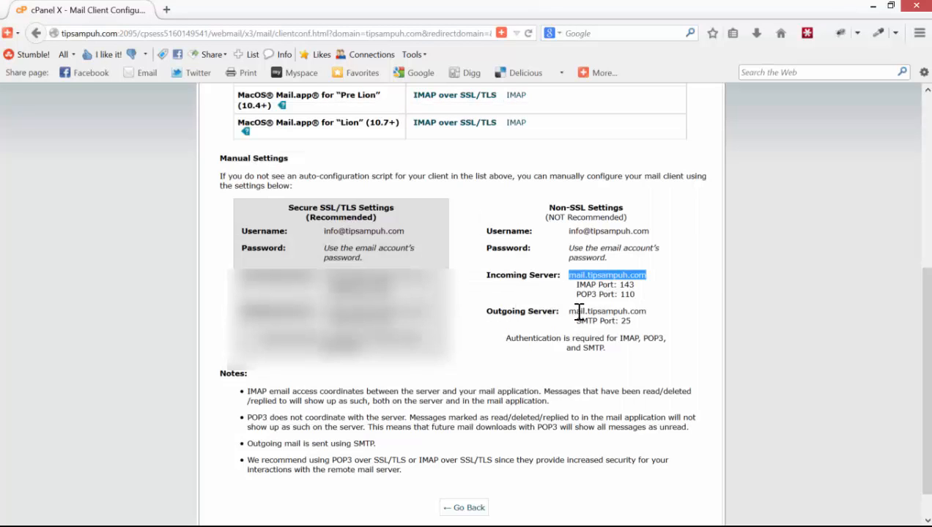
drag(568, 312, 644, 311)
key(ctrl+c)
key(alt+Tab)
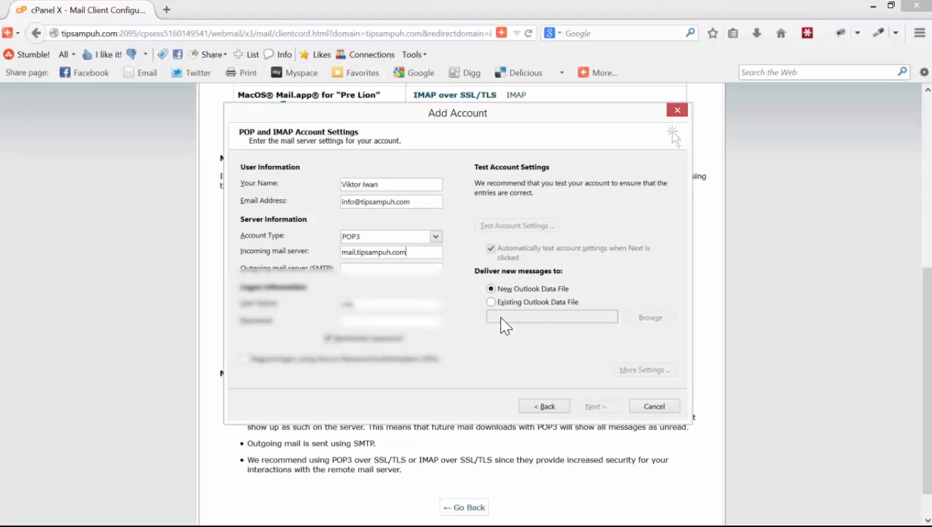
click(398, 270)
key(ctrl+v)
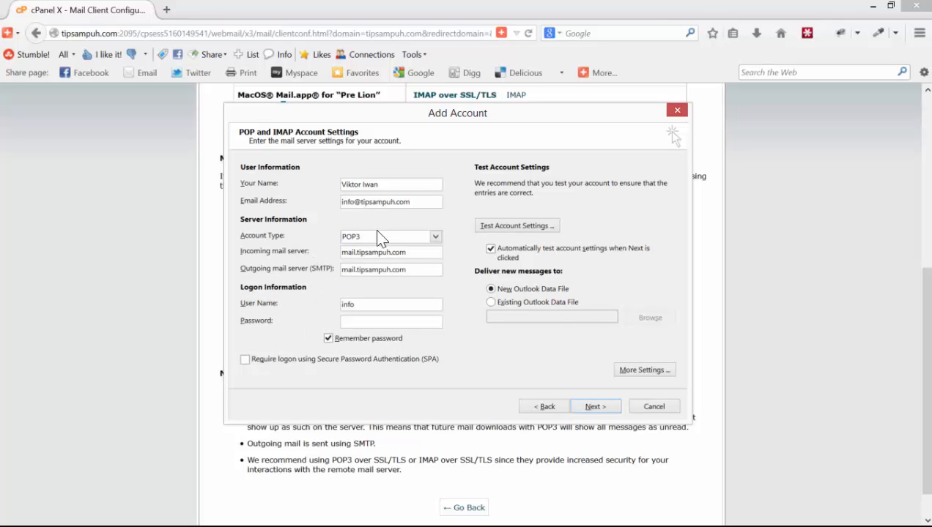
- Replace the short user name 'info' with the full e-mail address
click(418, 203)
drag(396, 204, 336, 203)
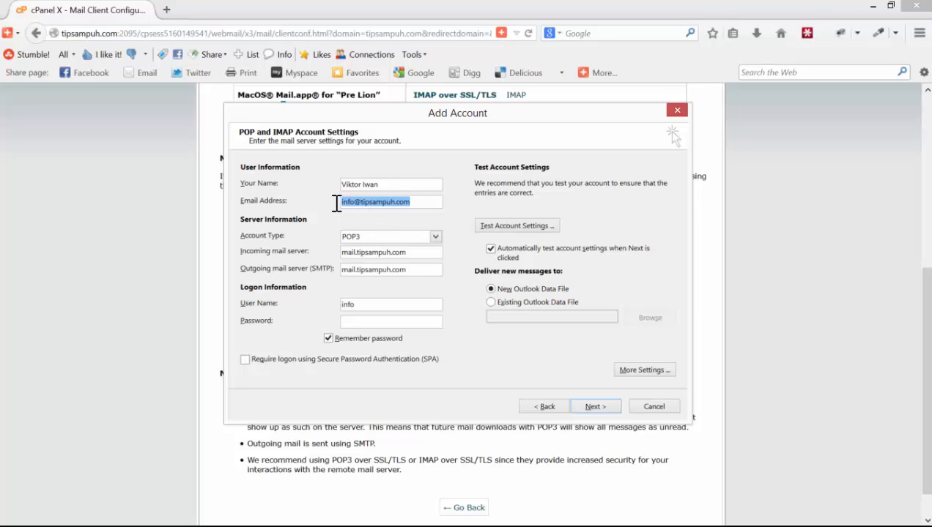
drag(359, 306, 329, 306)
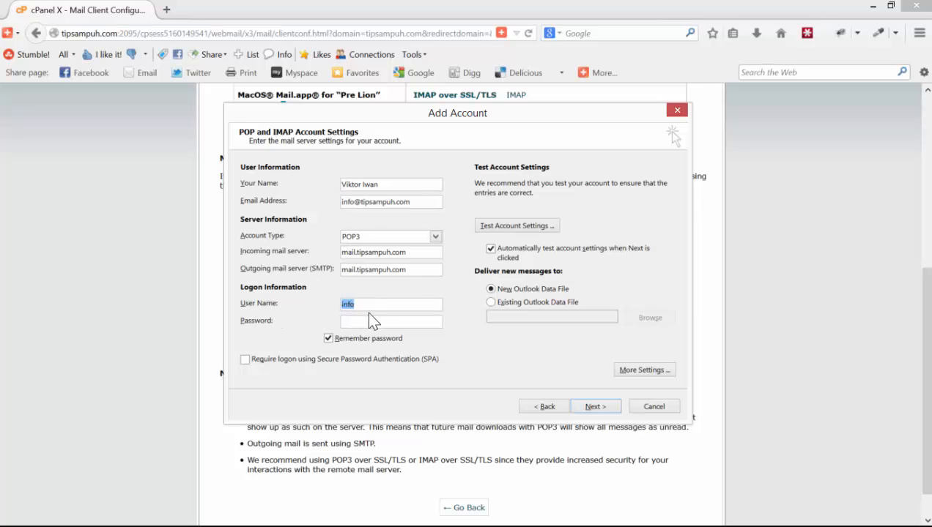
key(ctrl+v)
- In More Settings, make the outgoing server require authentication
click(630, 371)
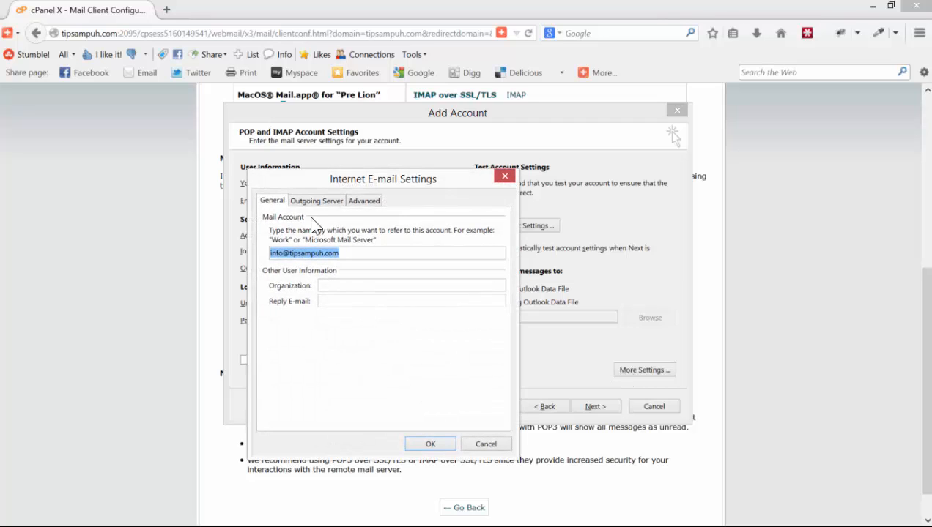
click(312, 201)
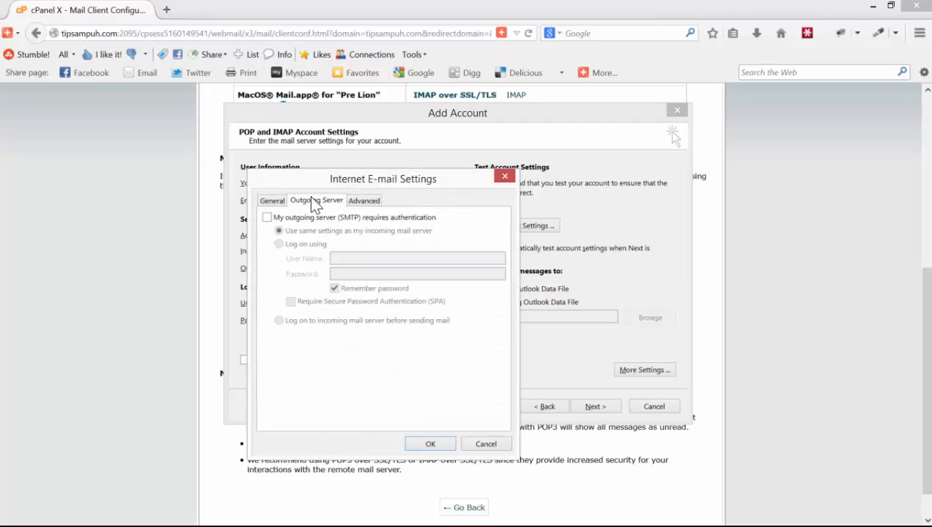
click(268, 219)
click(267, 218)
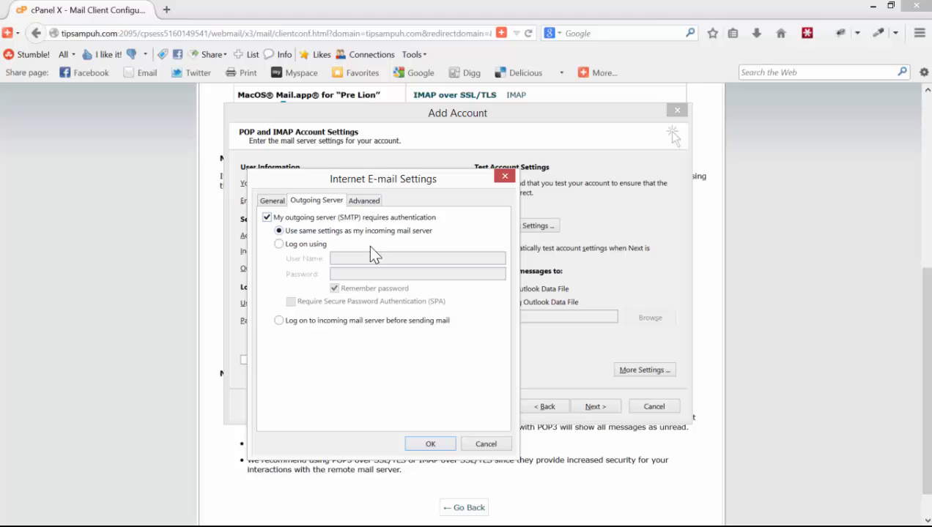
- On Advanced, confirm POP3 port 110, SMTP port 25 and 14-day server retention, then apply
click(358, 203)
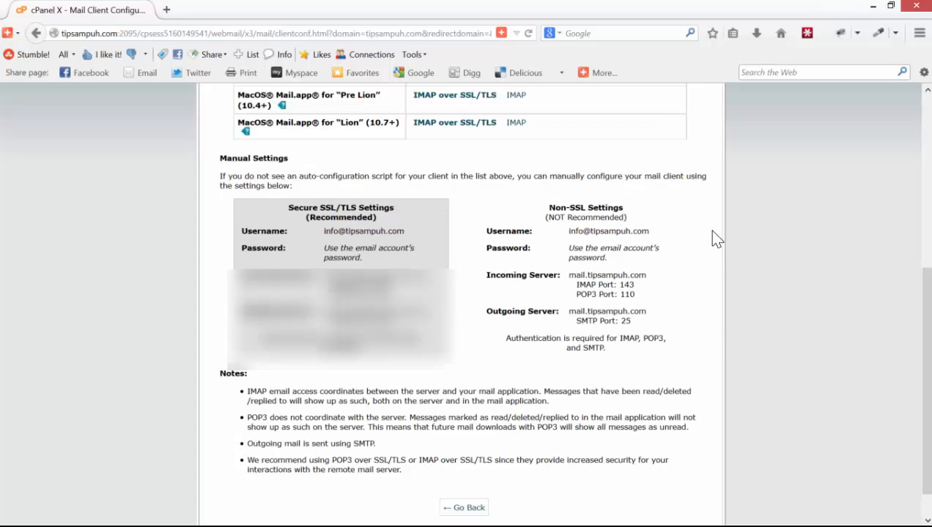
drag(620, 295, 636, 294)
click(639, 294)
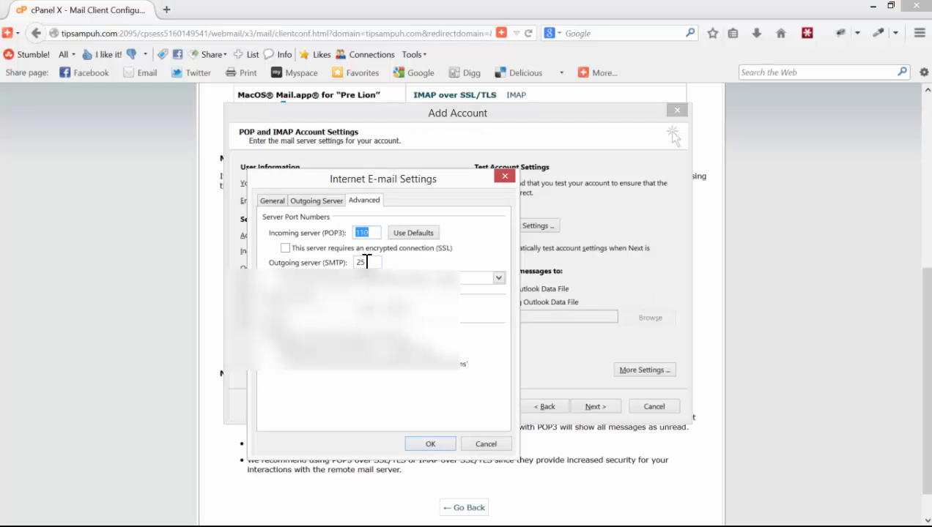
drag(367, 262, 357, 262)
click(704, 303)
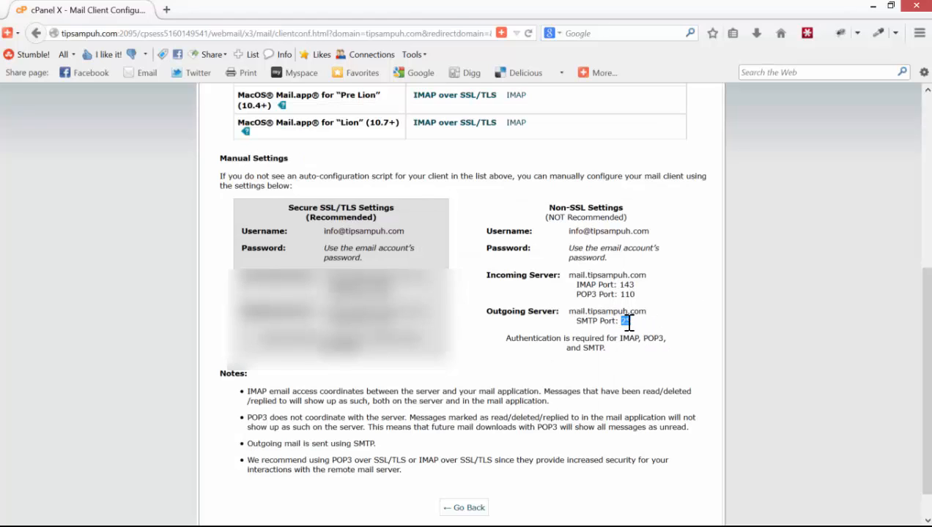
key(alt+Tab)
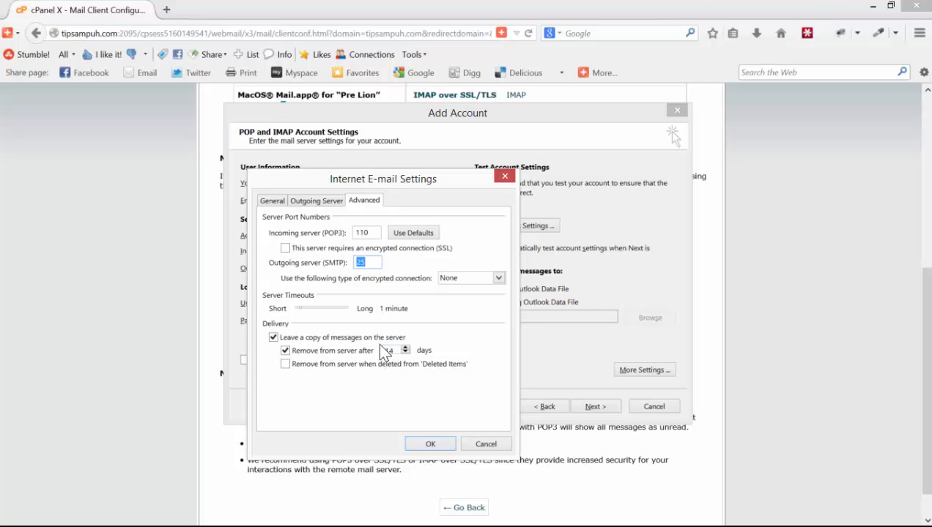
double_click(388, 350)
click(431, 445)
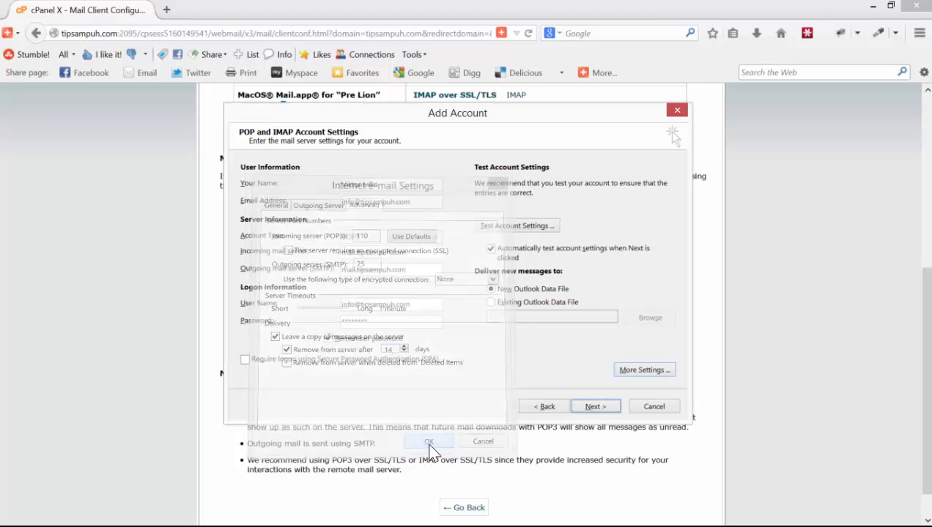
- Run the account test, close the passed results, finish setup, and bring the Inbox forward
click(594, 409)
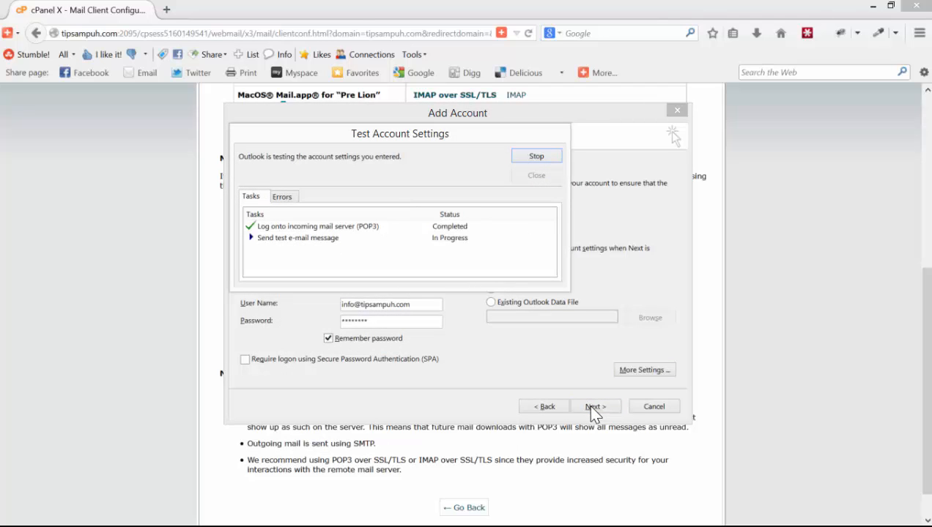
drag(441, 132, 462, 291)
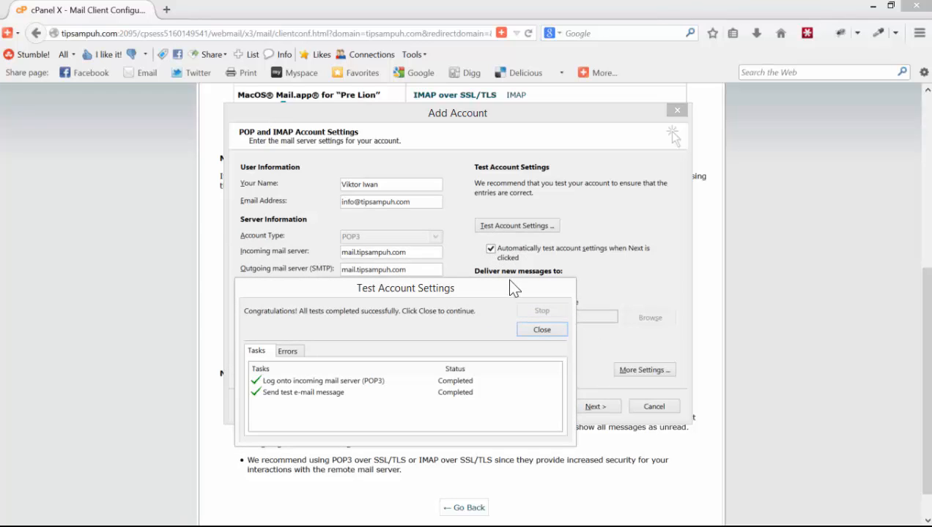
drag(452, 294, 453, 246)
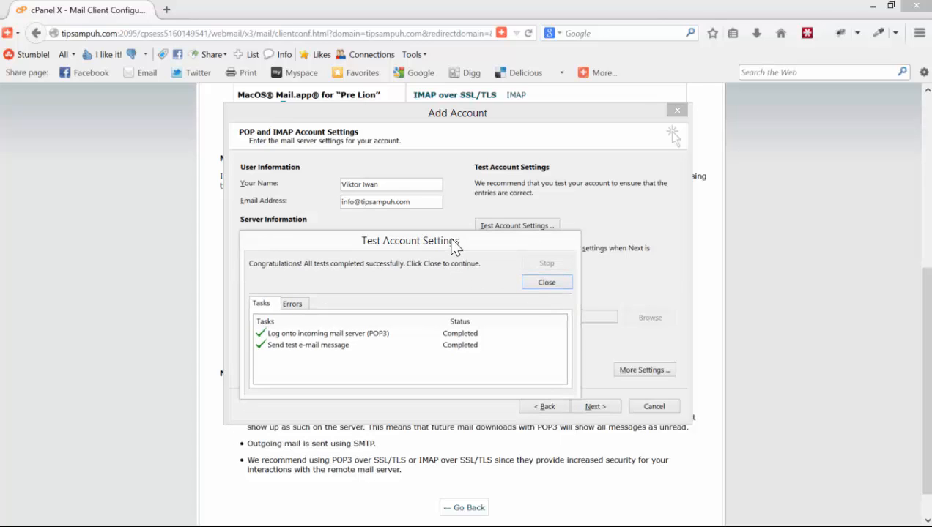
click(530, 283)
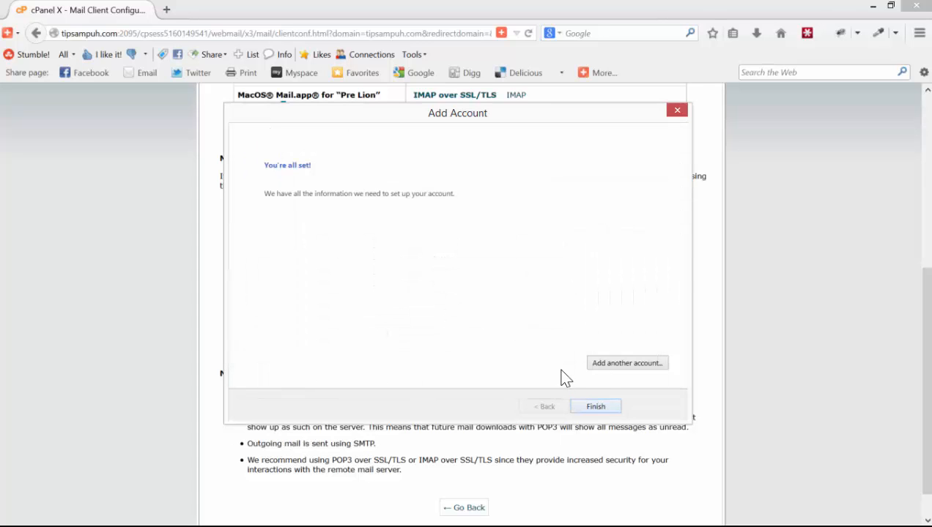
click(596, 408)
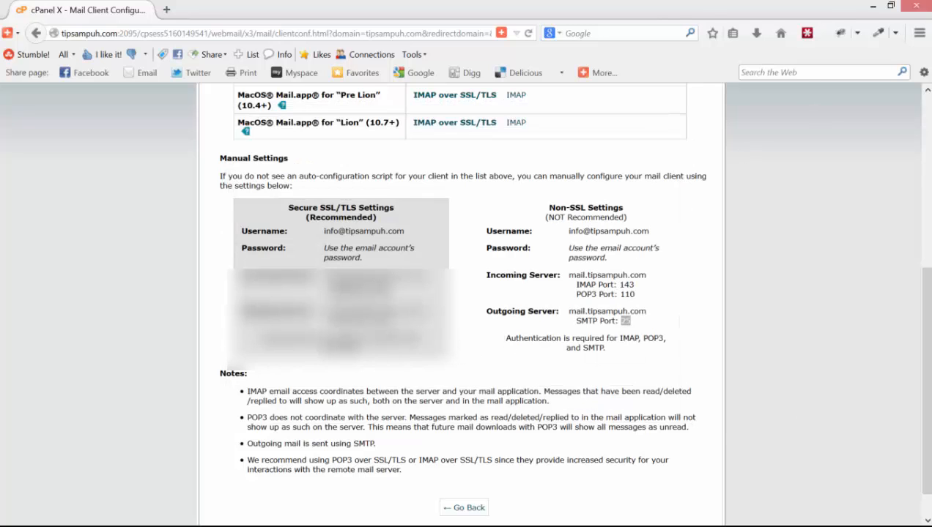
click(916, 5)
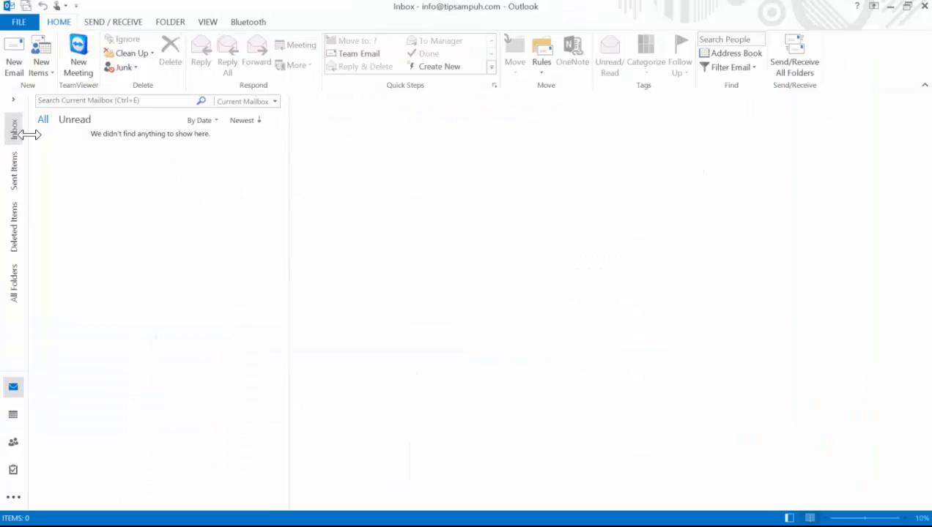
- Receive the 7 messages into the Inbox, then view Account Information under File
click(15, 132)
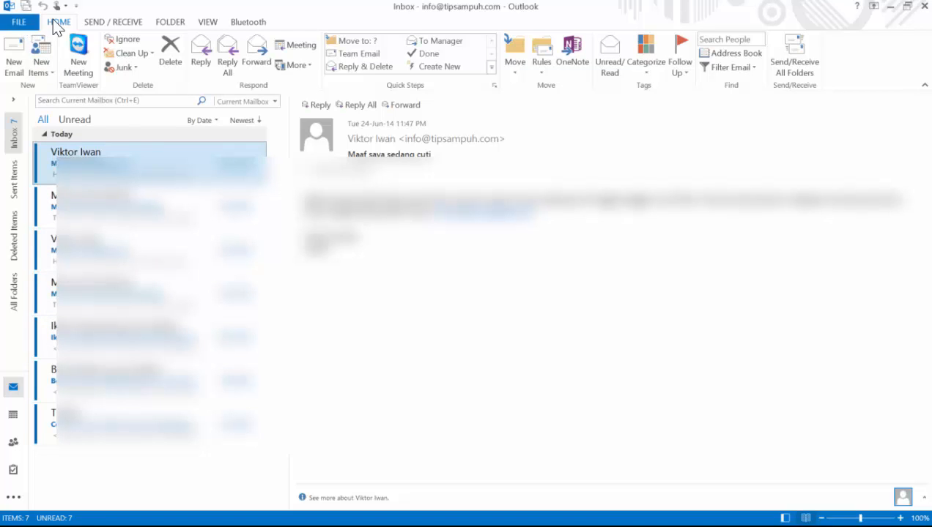
click(20, 23)
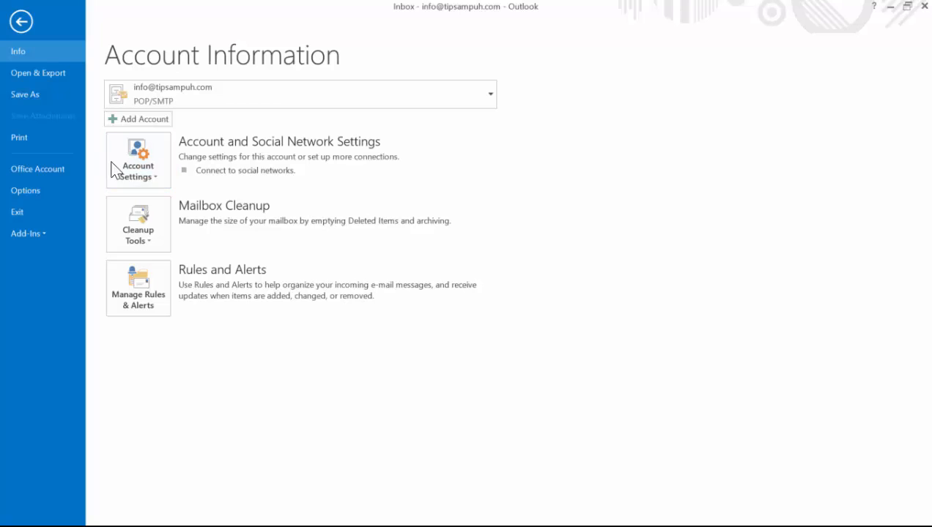
- Review the E-mail accounts list showing the default POP/SMTP account, then close it
click(134, 153)
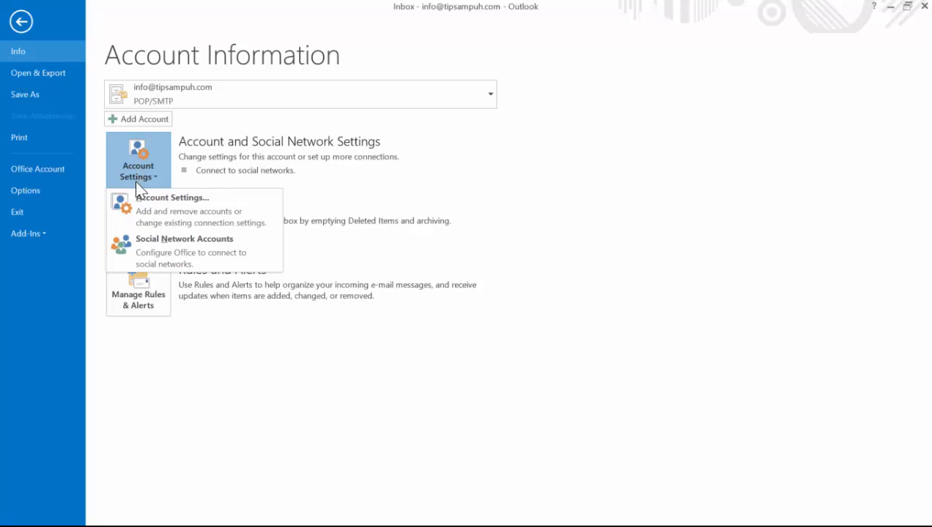
click(139, 202)
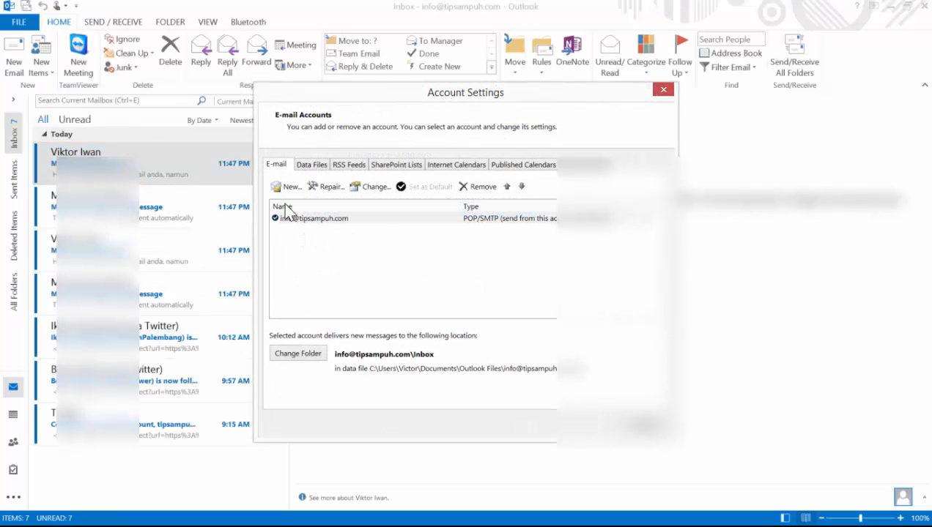
drag(378, 94, 253, 104)
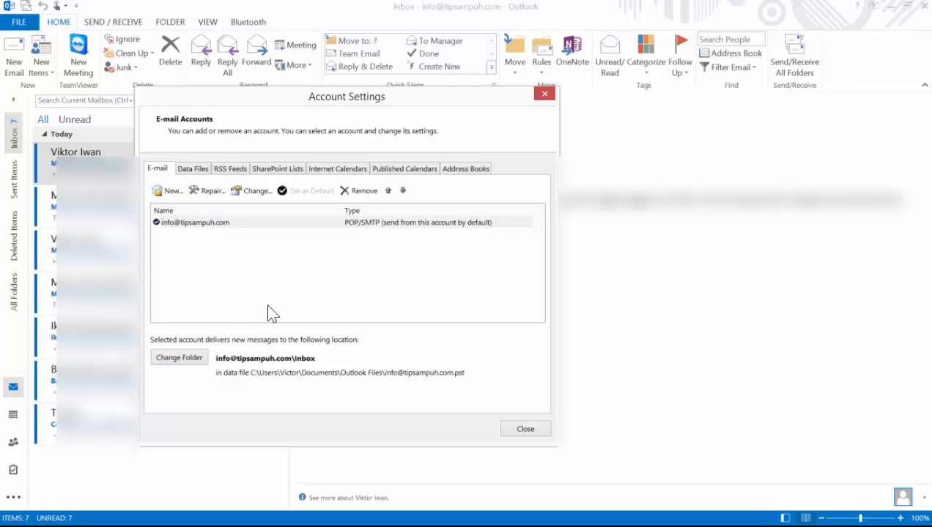
click(511, 429)
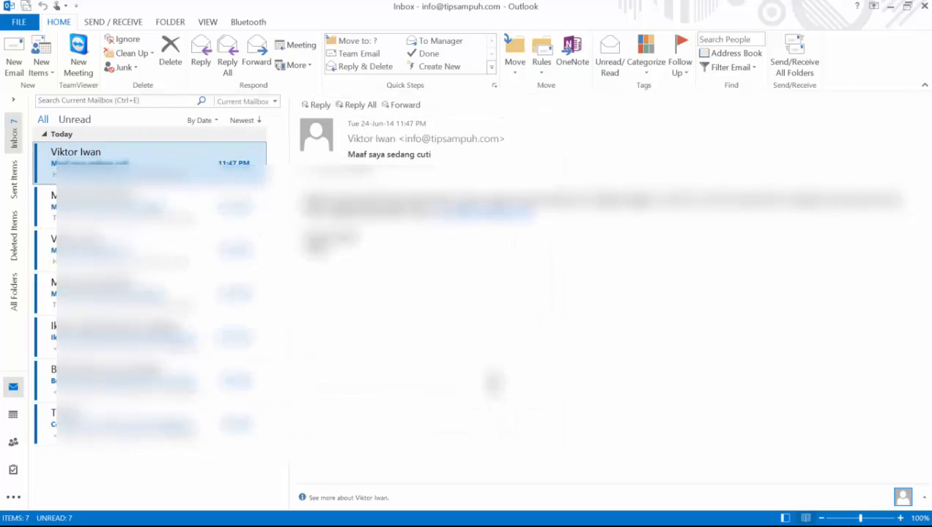